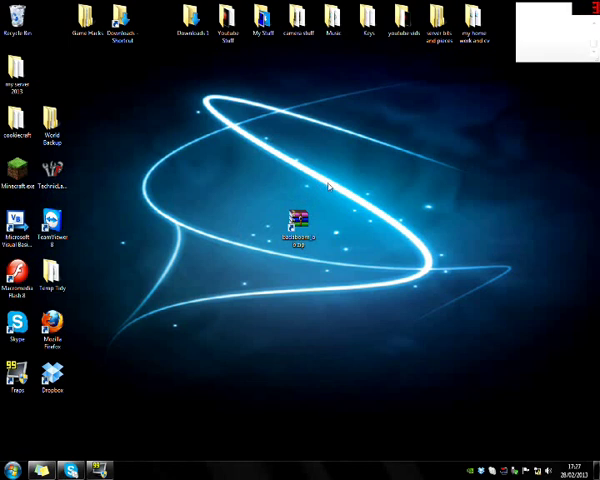
# Select the font archive icon on the desktop
pyautogui.moveTo(328, 186); pyautogui.dragTo(389, 172)
pyautogui.click(298, 224)
# Launch WordPad from the Start menu and erase the test characters
pyautogui.click(12, 469)
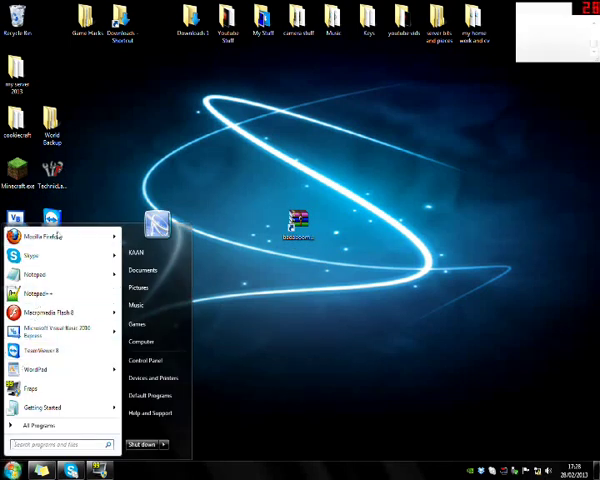
pyautogui.click(45, 373)
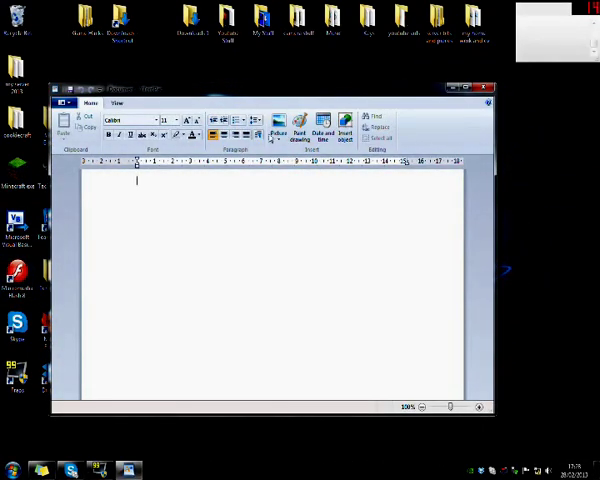
pyautogui.write('jvkuvli')
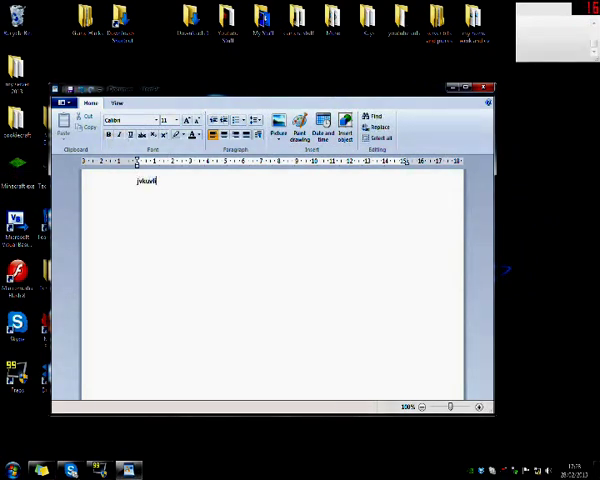
pyautogui.write('ivlog')
pyautogui.press('BackSpace')
pyautogui.press('BackSpace')
pyautogui.press('BackSpace')
pyautogui.press('BackSpace')
pyautogui.press('BackSpace')
pyautogui.press('BackSpace')
pyautogui.press('BackSpace')
pyautogui.press('BackSpace')
# Switch the font to BadaBoom BB and make all the text bold at size 72
pyautogui.click(157, 120)
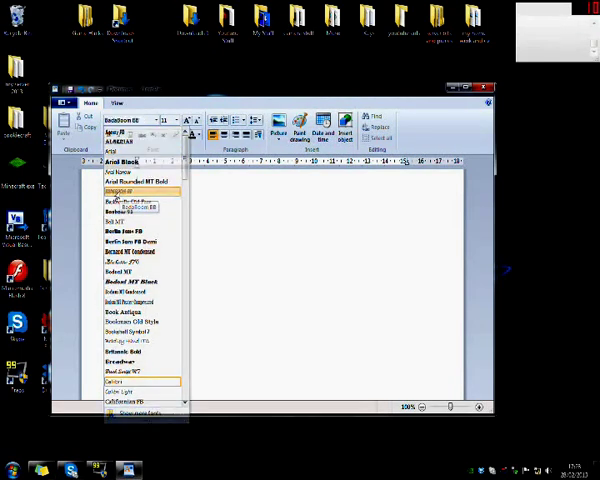
pyautogui.click(116, 198)
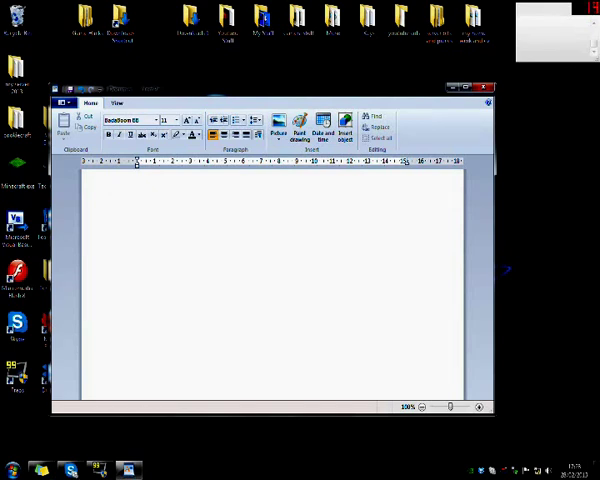
pyautogui.write('the')
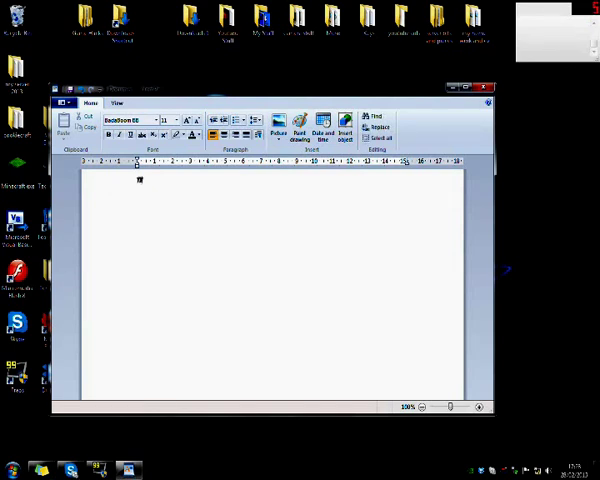
pyautogui.write('se')
pyautogui.write('cat')
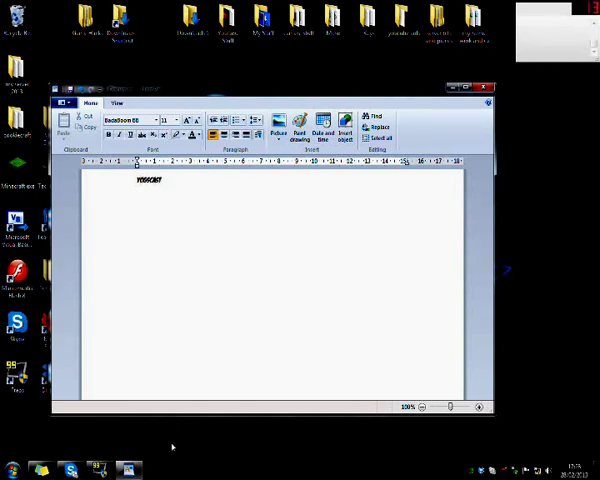
pyautogui.hotkey('ctrl', 'a')
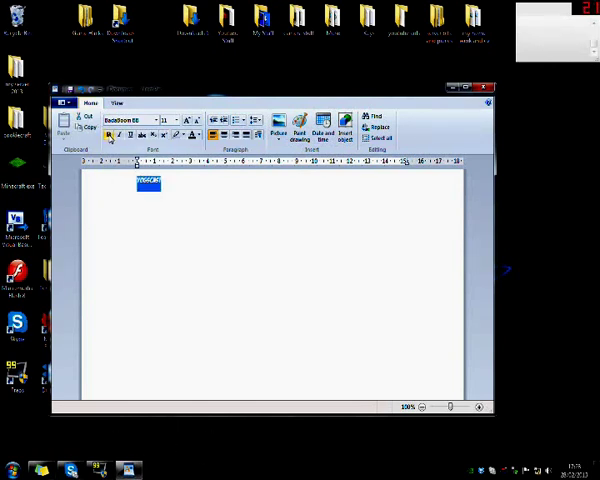
pyautogui.click(108, 134)
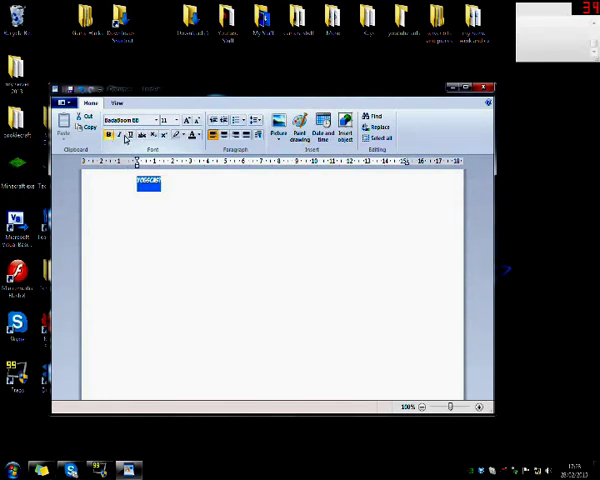
pyautogui.click(176, 120)
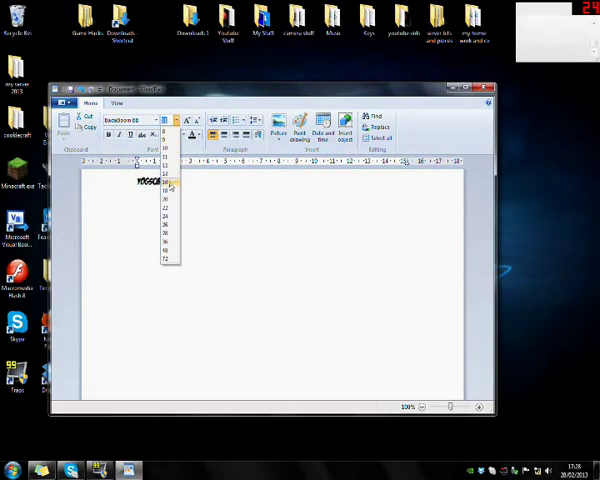
pyautogui.click(168, 259)
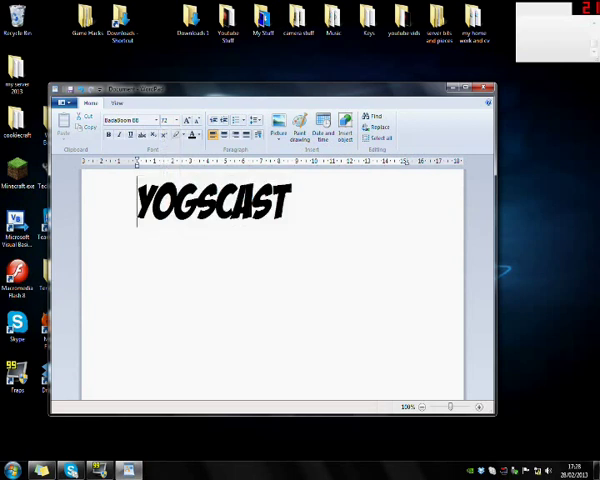
# Split YOGSCAST into 'YOGS CAST' and reposition the cursor within the line
pyautogui.click(197, 200)
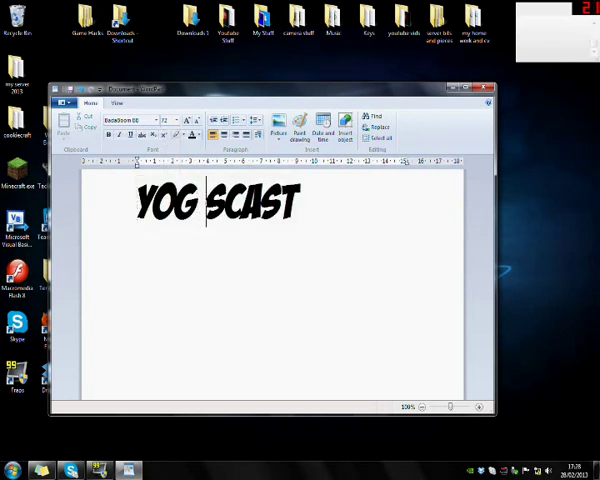
pyautogui.press('BackSpace')
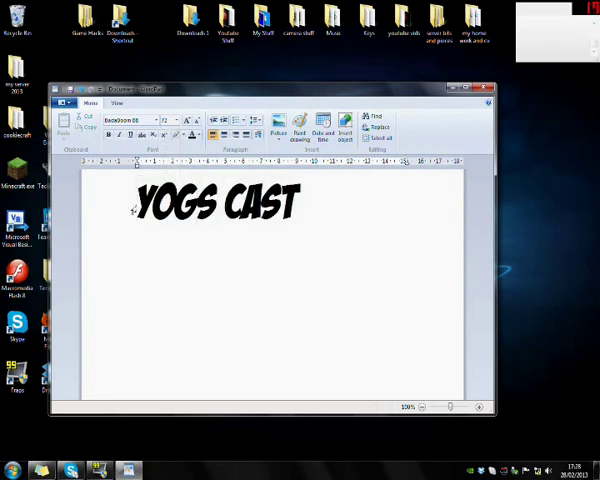
pyautogui.click(133, 210)
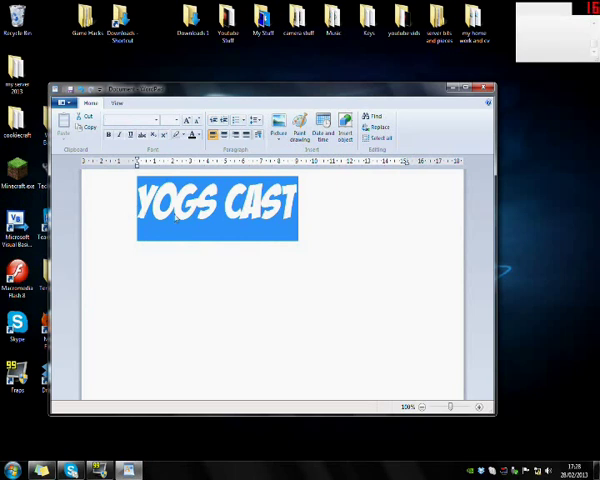
pyautogui.press('Right')
pyautogui.press('Left')
pyautogui.press('Home')
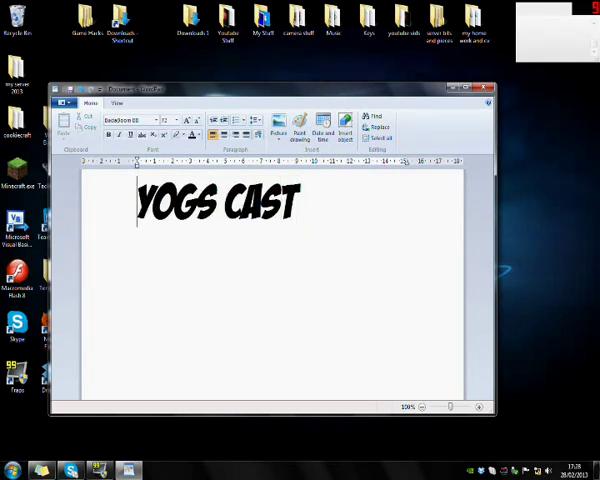
pyautogui.write('THE')
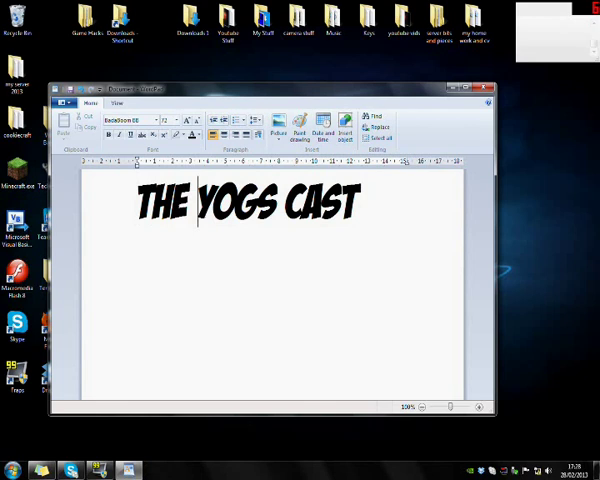
pyautogui.press('Right')
pyautogui.press('Right')
pyautogui.press('Down')
pyautogui.press('Left')
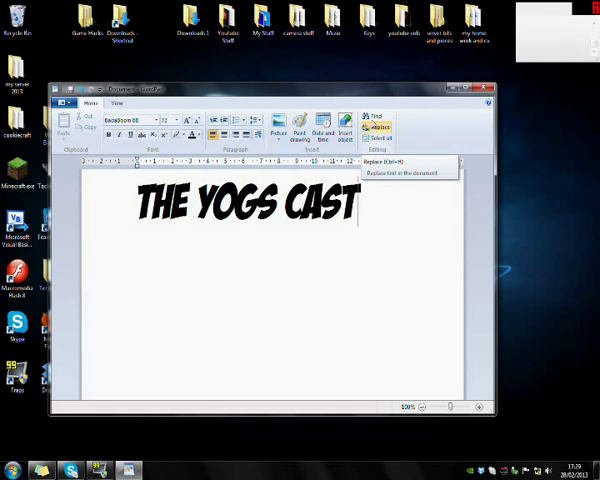
# Browse the font list without changing the font
pyautogui.click(156, 120)
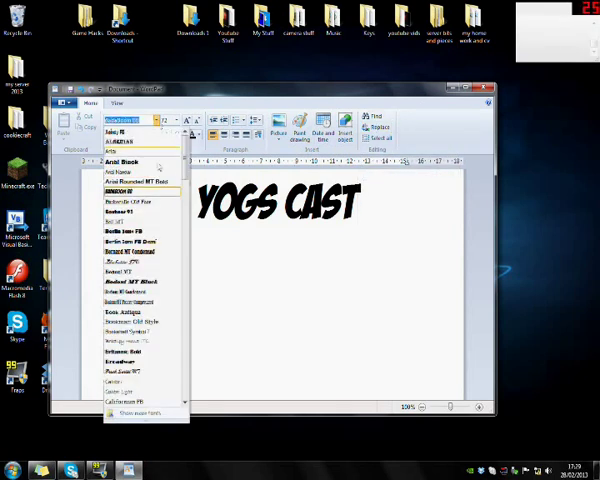
pyautogui.scroll(-3, 165, 318)
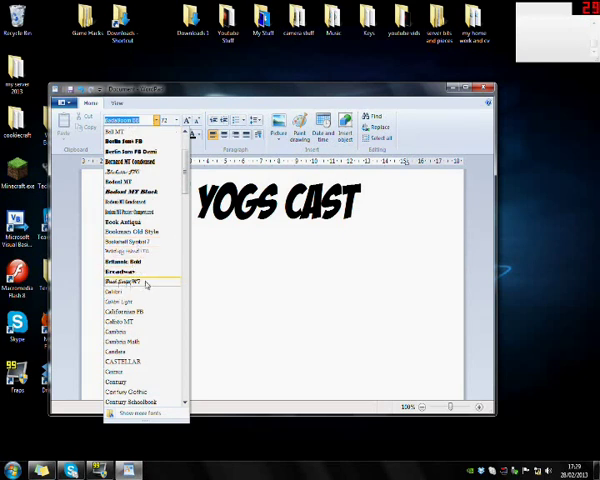
pyautogui.scroll(-4, 138, 204)
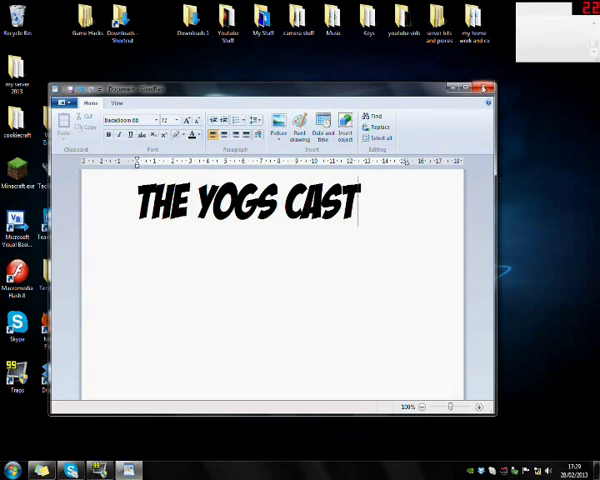
# Close WordPad without saving and select the BadaBoom zip on the desktop
pyautogui.click(484, 88)
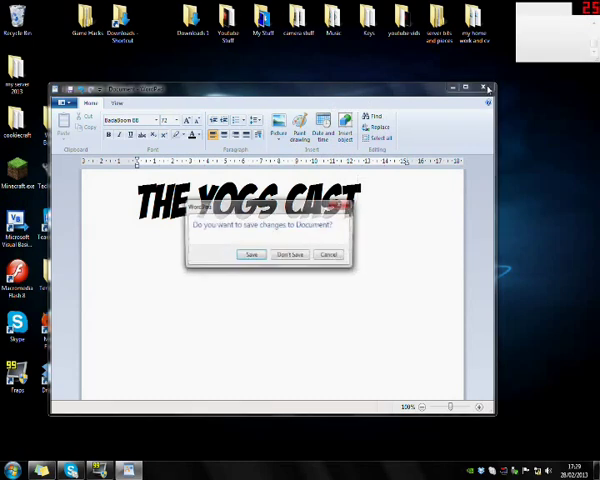
pyautogui.click(296, 256)
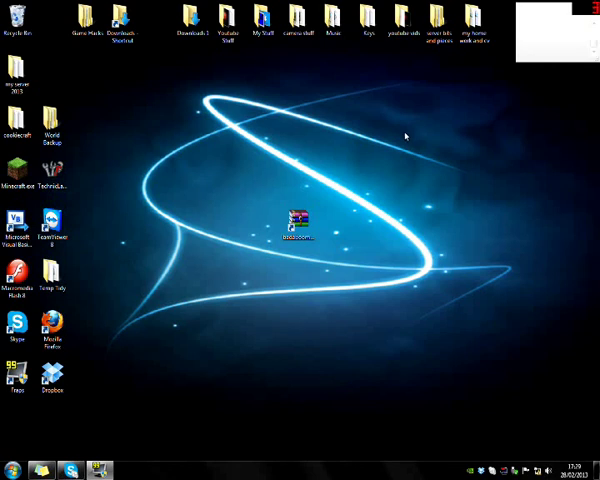
pyautogui.click(298, 224)
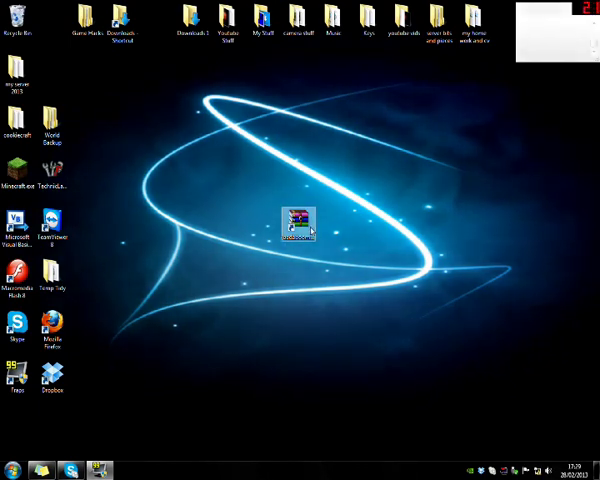
# Open badaboom_bb.zip in WinRAR and view font info.txt in Notepad
pyautogui.doubleClick(311, 231)
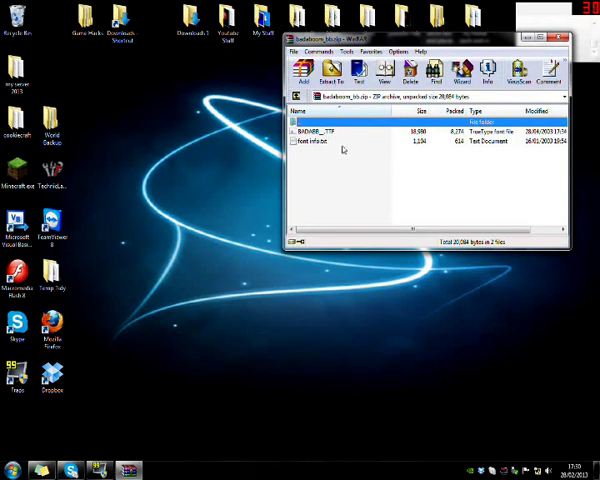
pyautogui.doubleClick(309, 142)
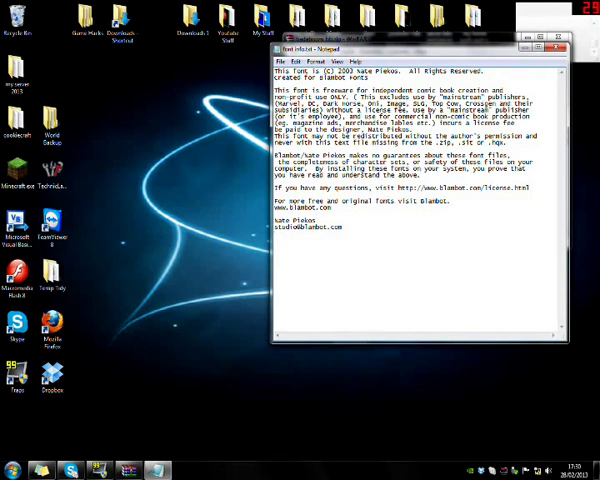
# Close the Notepad window showing the licence text
pyautogui.click(559, 46)
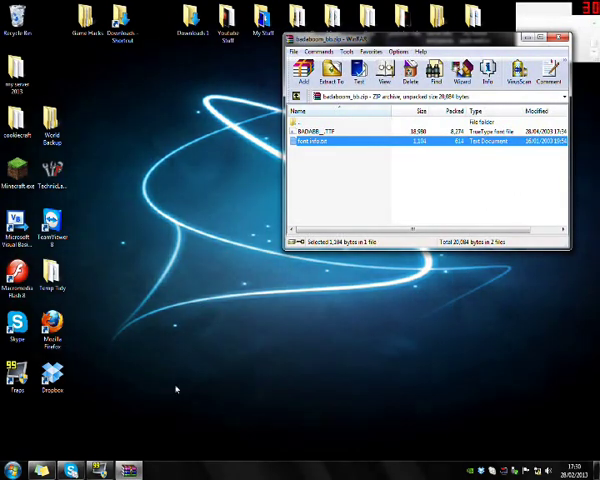
# Install BADABB__.TTF via Font Viewer, replacing the existing copy, and close the preview
pyautogui.doubleClick(307, 132)
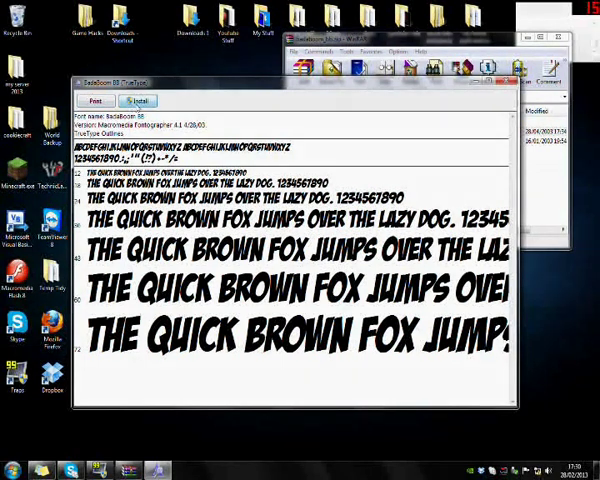
pyautogui.click(150, 106)
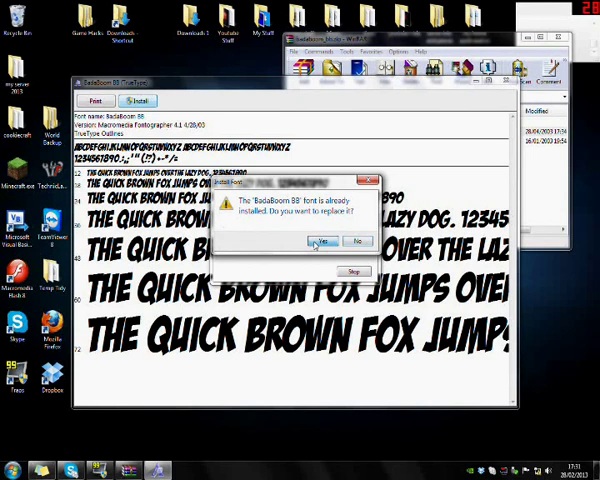
pyautogui.click(321, 241)
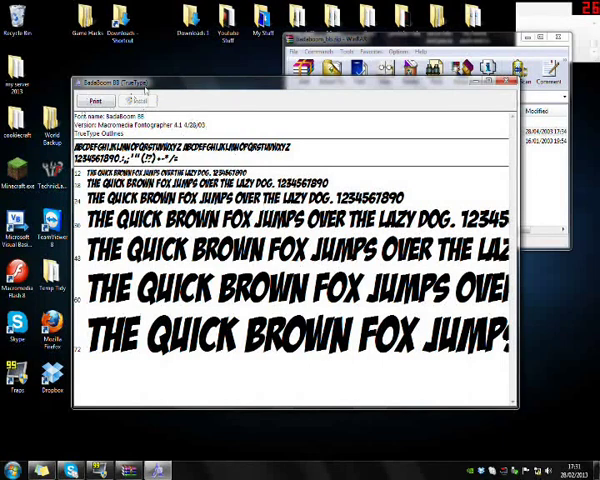
pyautogui.hotkey('alt', 'F4')
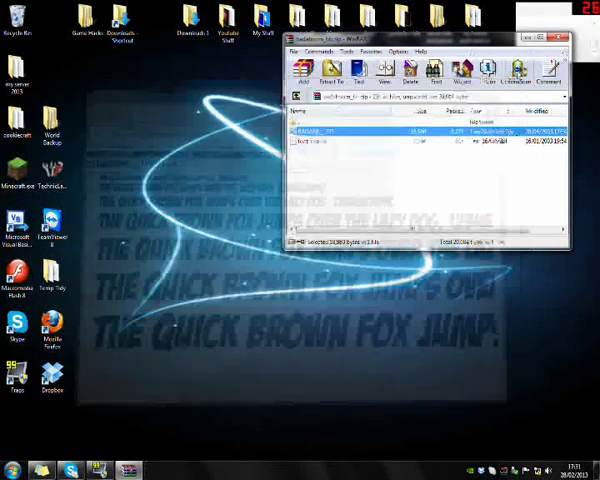
# Close WinRAR and launch Microsoft Office Word 2007 from the Start menu
pyautogui.press('Escape')
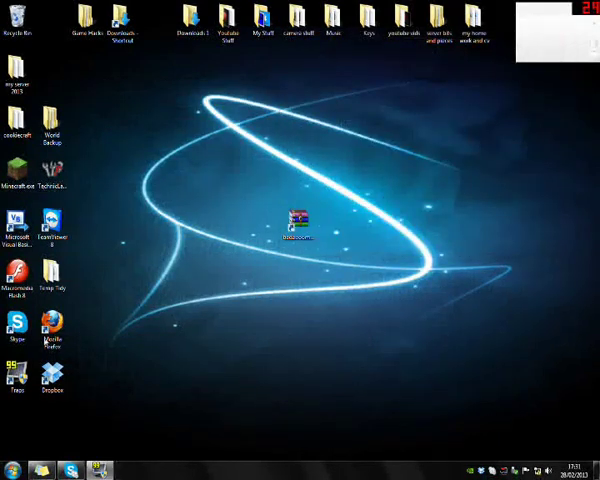
pyautogui.moveTo(16, 222); pyautogui.dragTo(157, 225)
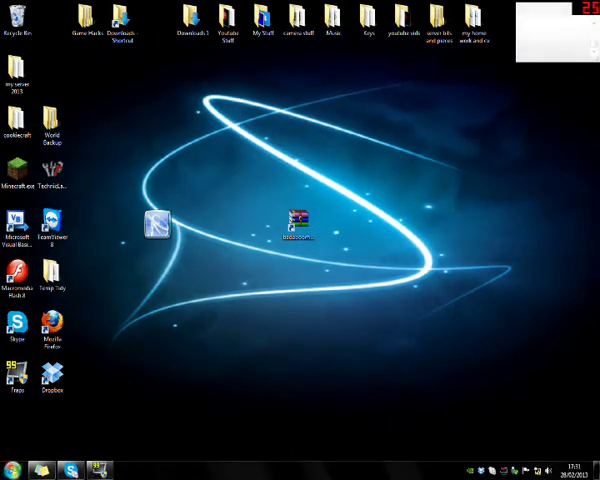
pyautogui.press('super')
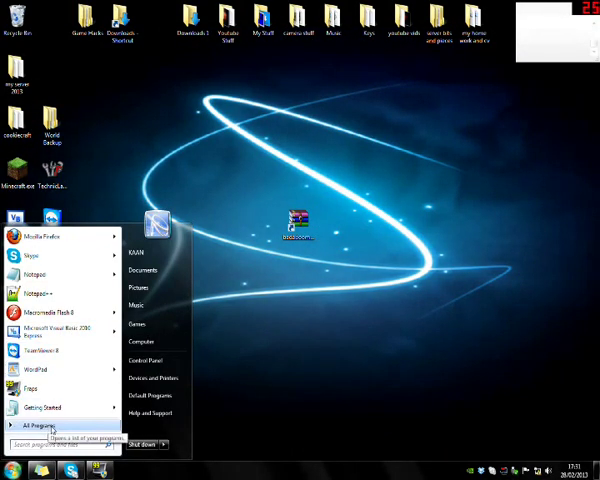
pyautogui.click(44, 448)
pyautogui.write('m')
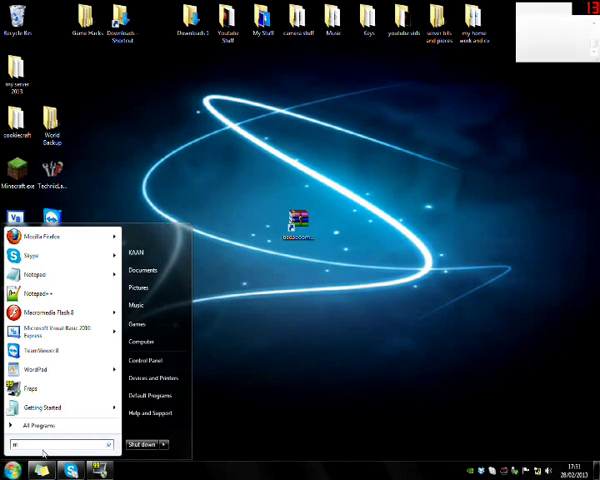
pyautogui.write('icro')
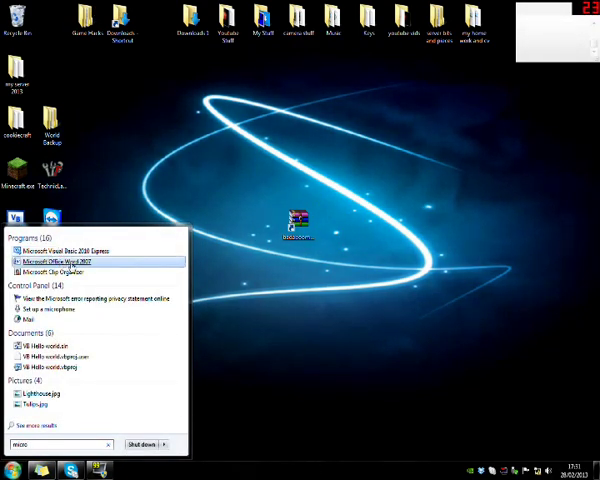
pyautogui.click(72, 263)
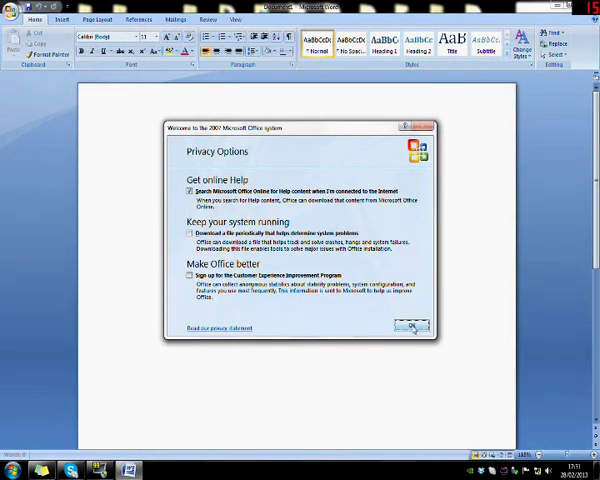
# Turn off Office Online help searching, accept privacy options, and cancel Save As
pyautogui.click(190, 191)
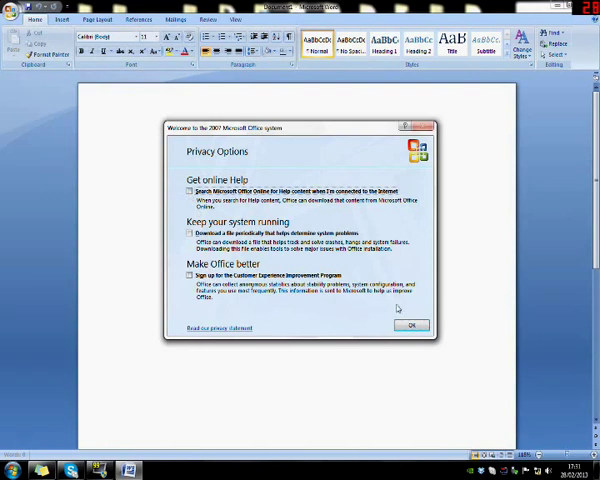
pyautogui.click(411, 325)
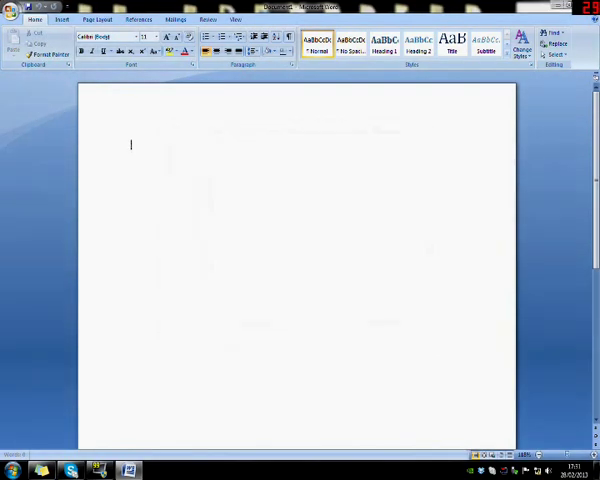
pyautogui.click(28, 8)
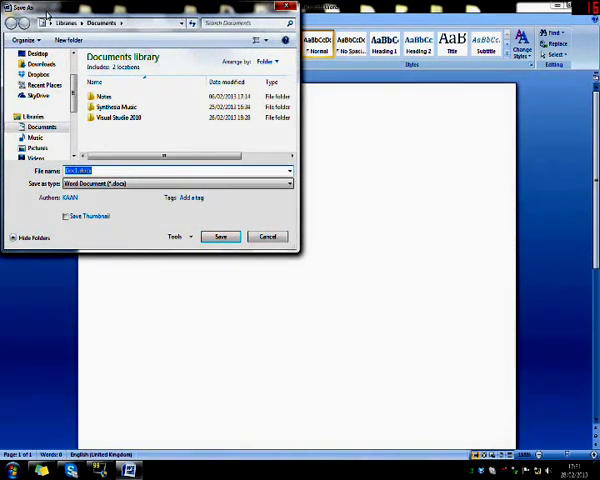
pyautogui.press('Escape')
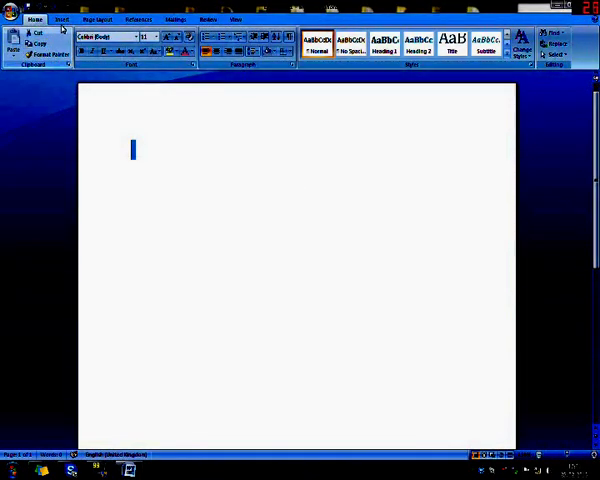
# Set the BADABOOM text in BadaBoom BB to size 72
pyautogui.click(143, 37)
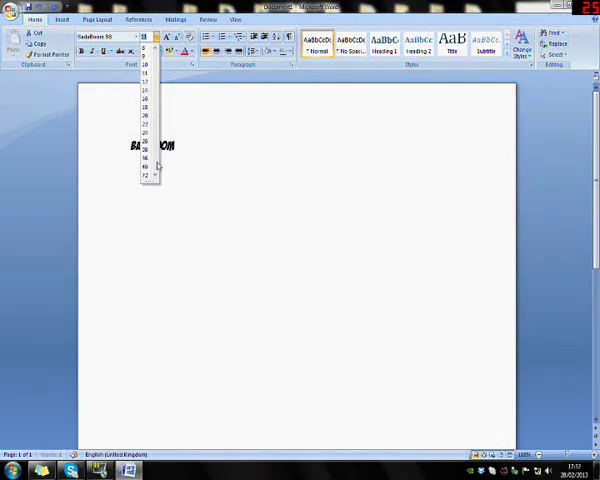
pyautogui.click(146, 175)
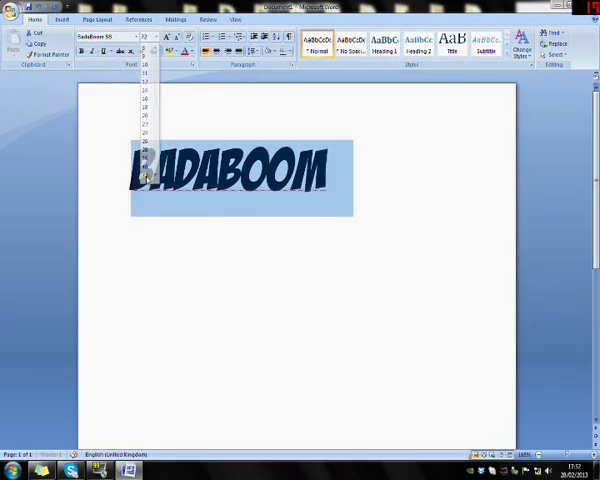
pyautogui.click(295, 175)
# Accept the spelling suggestion, delete the text, and close Word without saving
pyautogui.rightClick(322, 193)
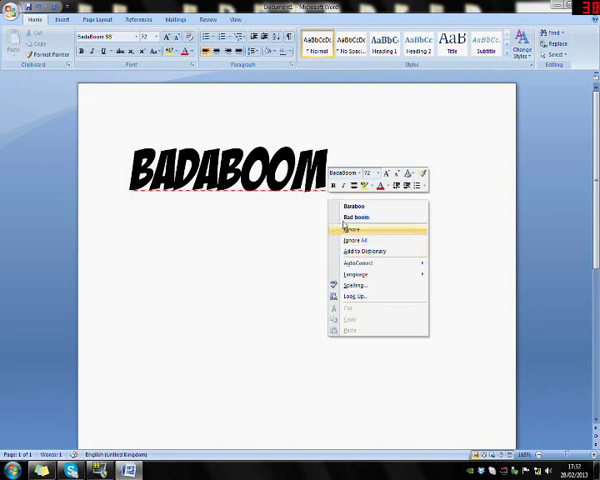
pyautogui.click(345, 217)
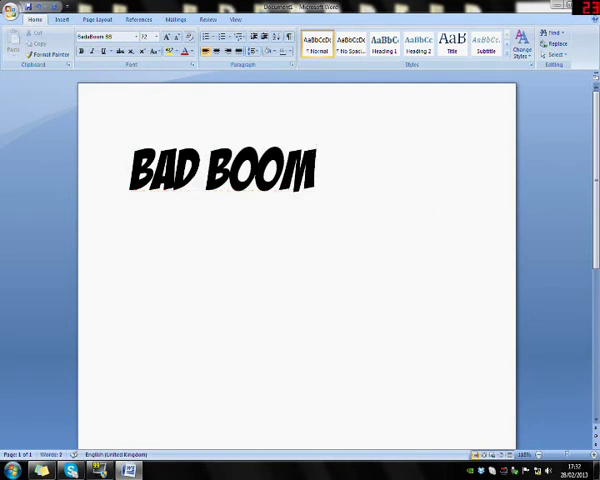
pyautogui.hotkey('shift', 'Left')
pyautogui.hotkey('shift', 'Left')
pyautogui.hotkey('shift', 'Left')
pyautogui.hotkey('shift', 'Left')
pyautogui.hotkey('shift', 'Left')
pyautogui.hotkey('shift', 'Left')
pyautogui.press('BackSpace')
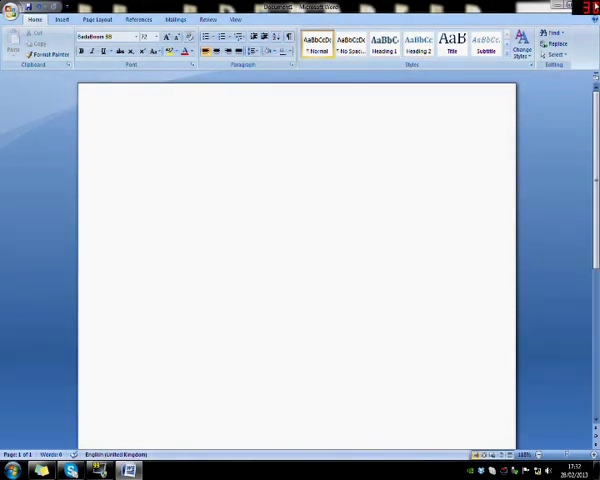
pyautogui.click(588, 7)
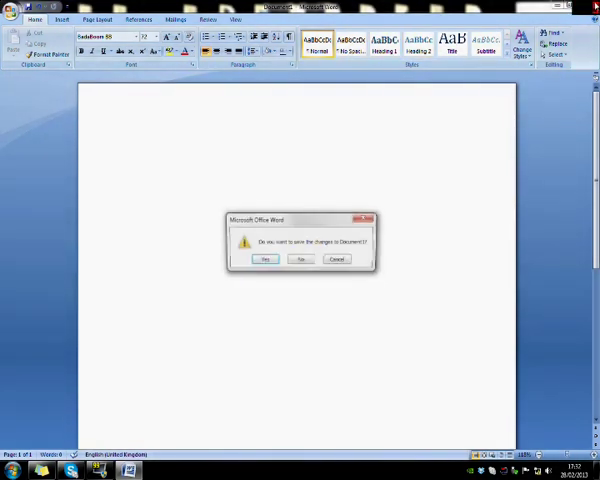
pyautogui.click(302, 261)
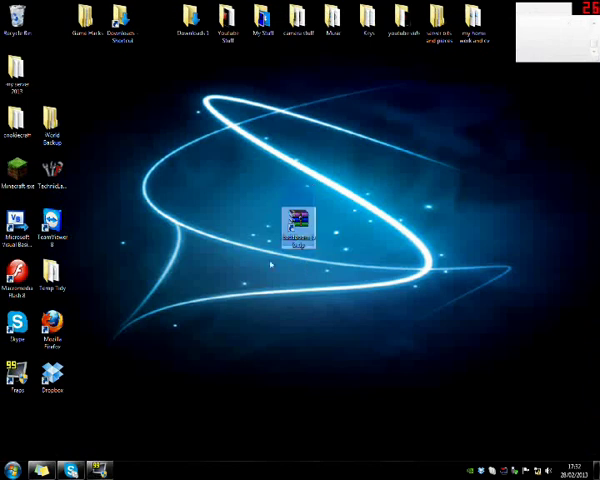
pyautogui.click(378, 193)
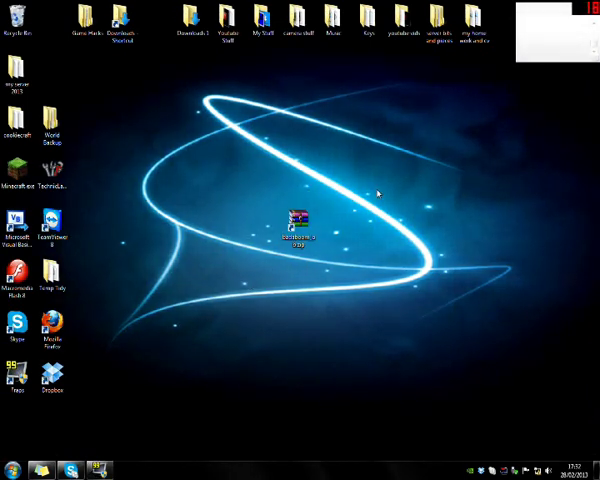